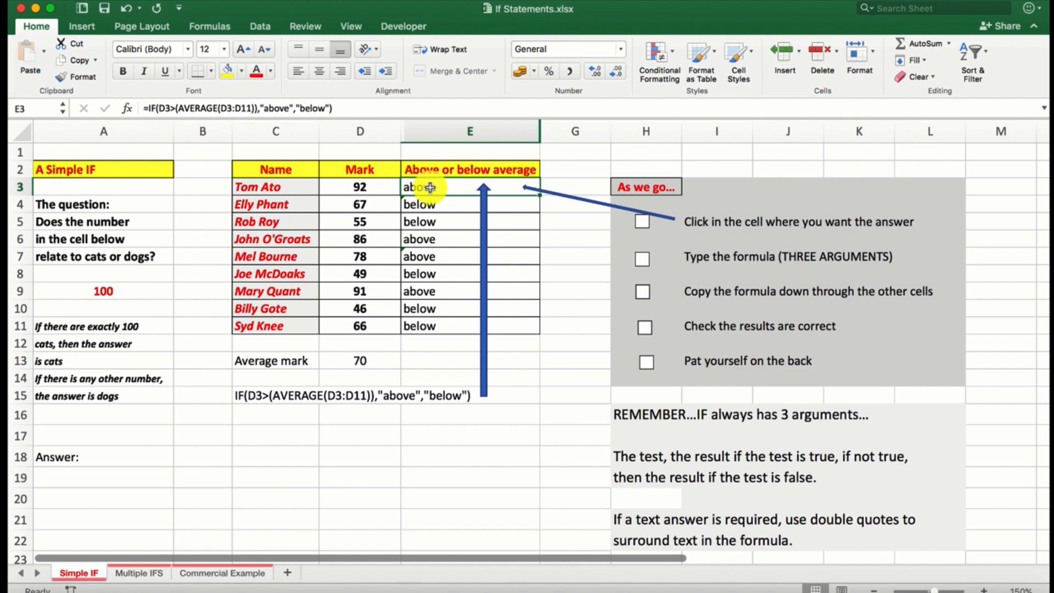
Look over the Multiple IFS and Commercial Example sheets, ending back on the Simple IF sheet
click(146, 573)
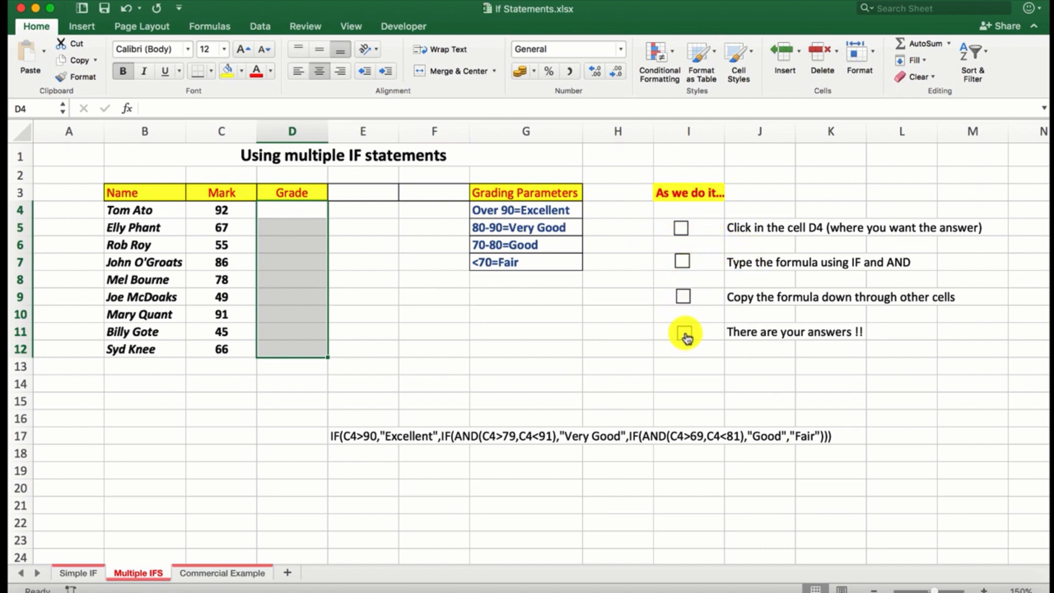
click(225, 574)
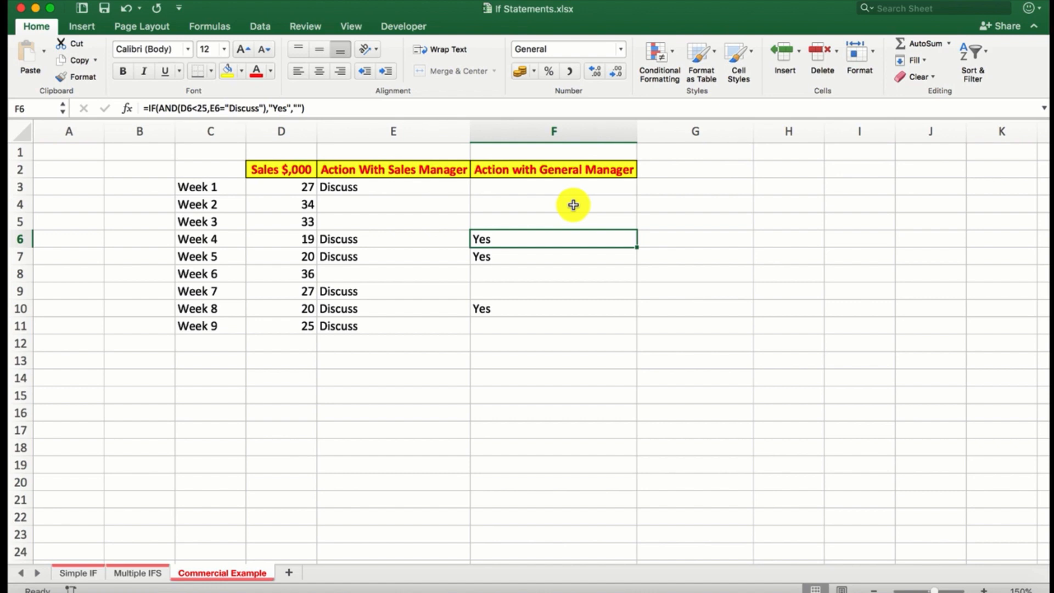
click(80, 572)
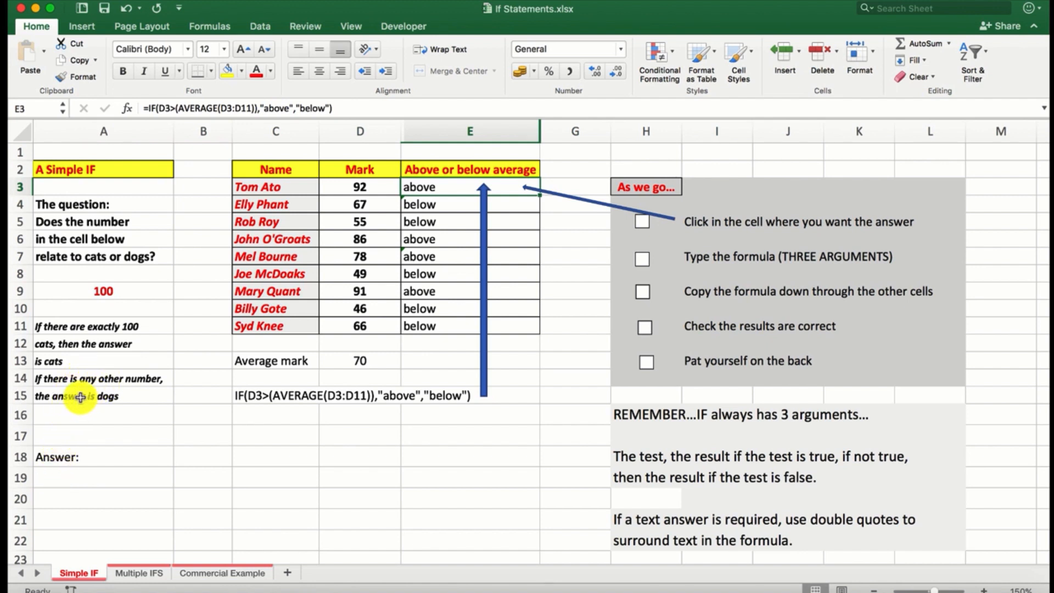
Enter =IF(A9=100,"cats","dogs") in cell A19 beneath the Answer label
click(67, 475)
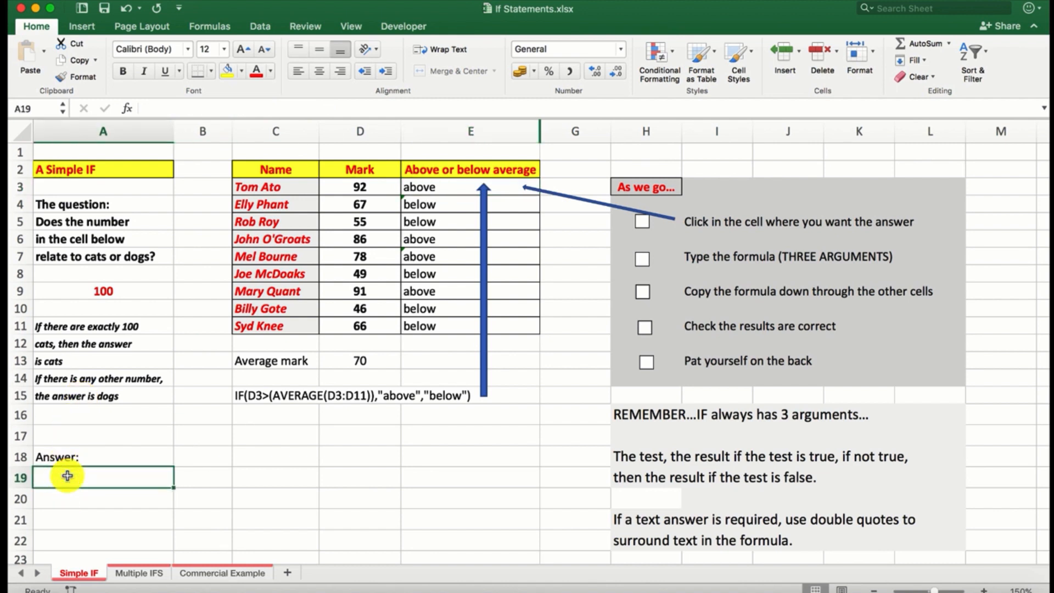
text(=i)
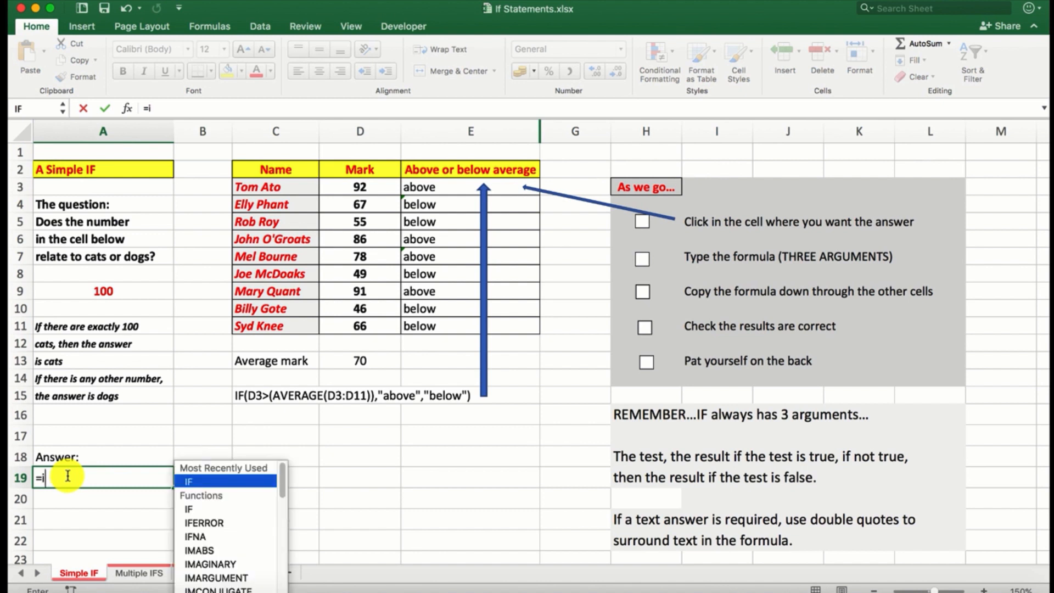
text(f()
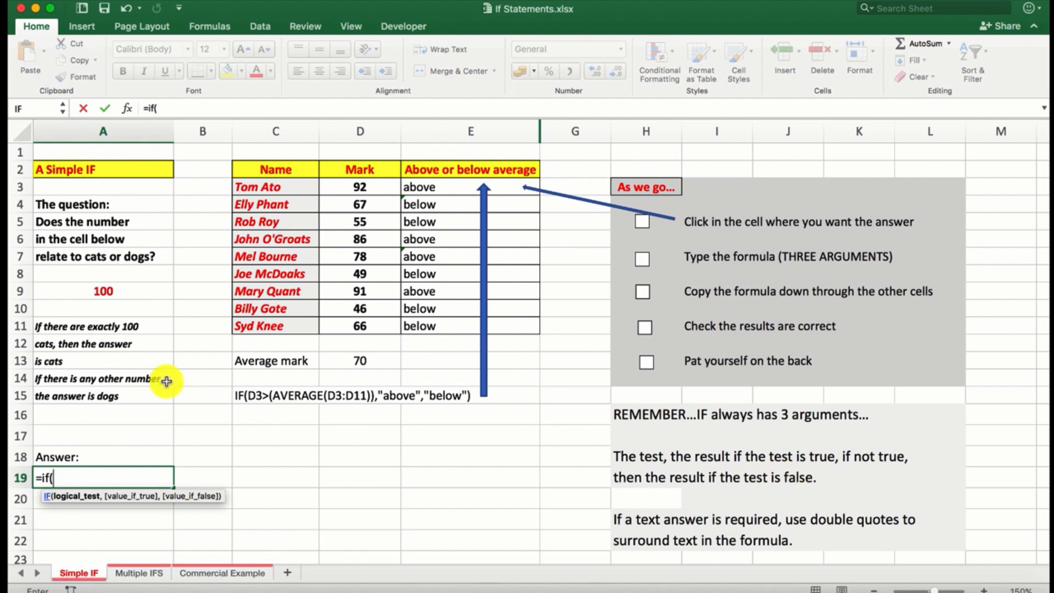
click(94, 293)
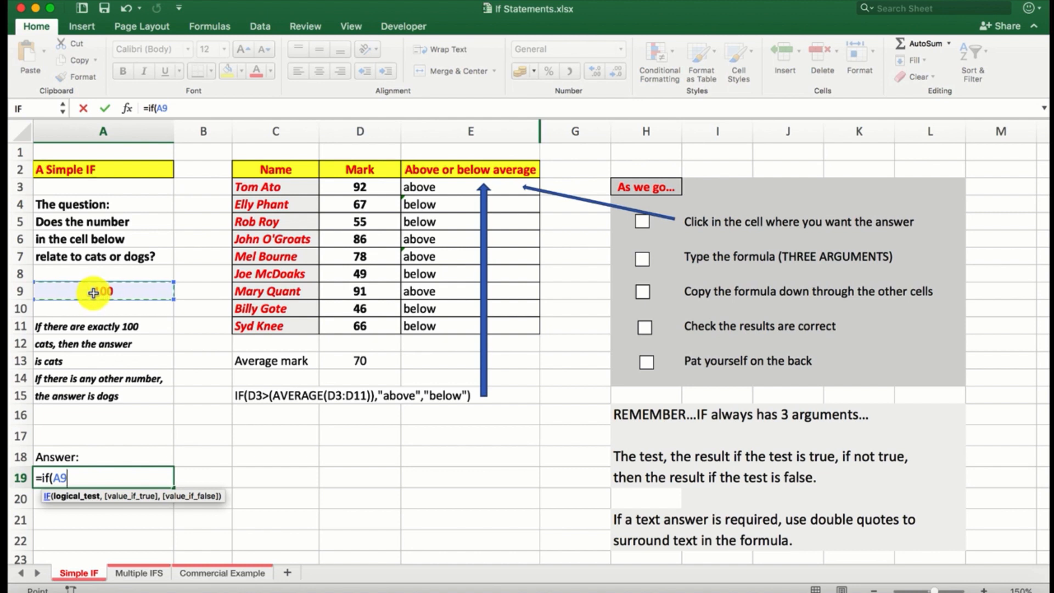
text(=100,)
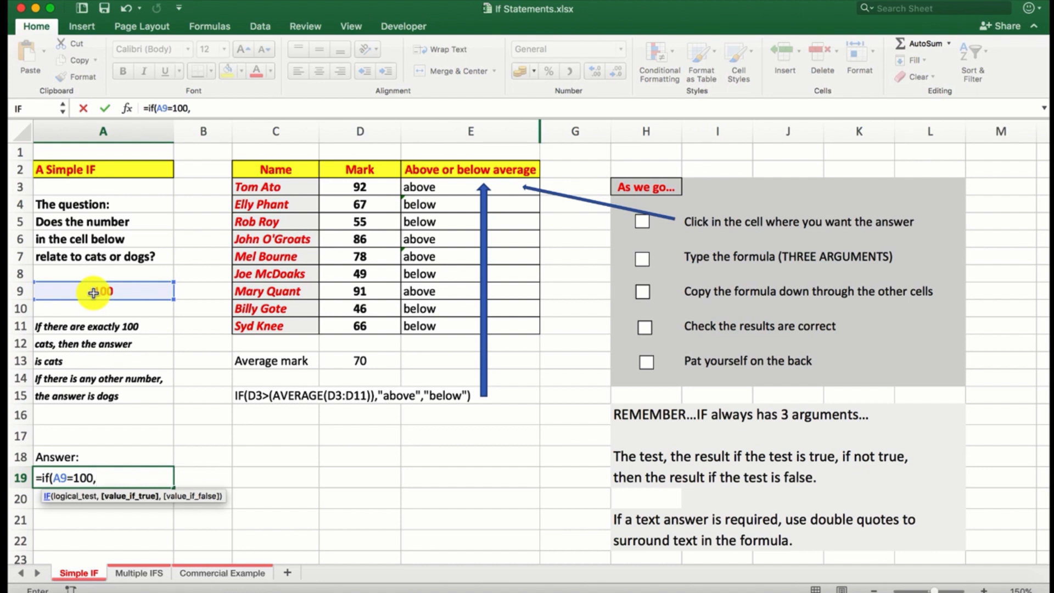
text("cats",)
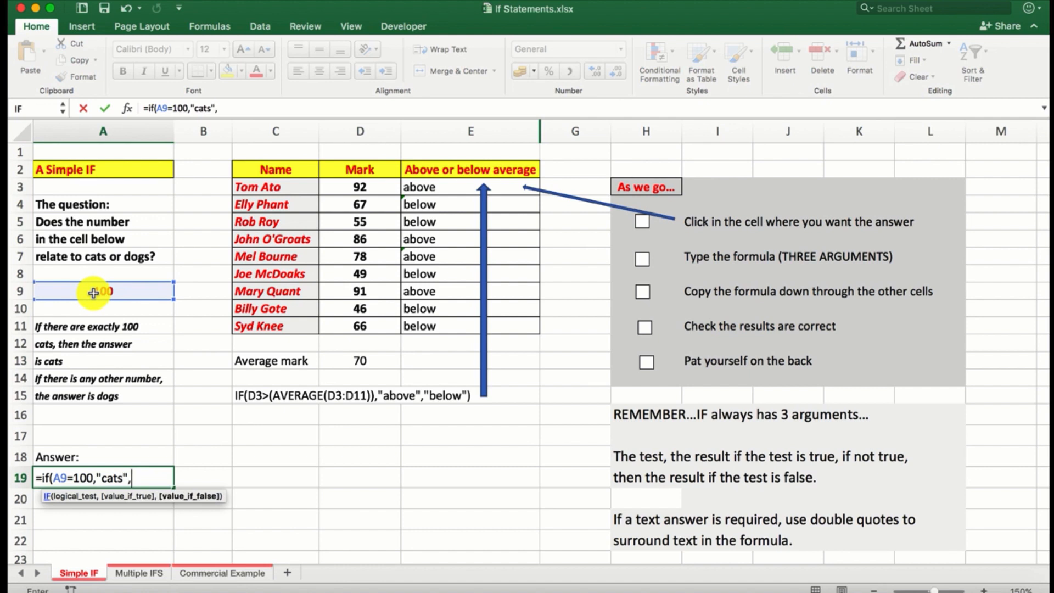
text("dogs"))
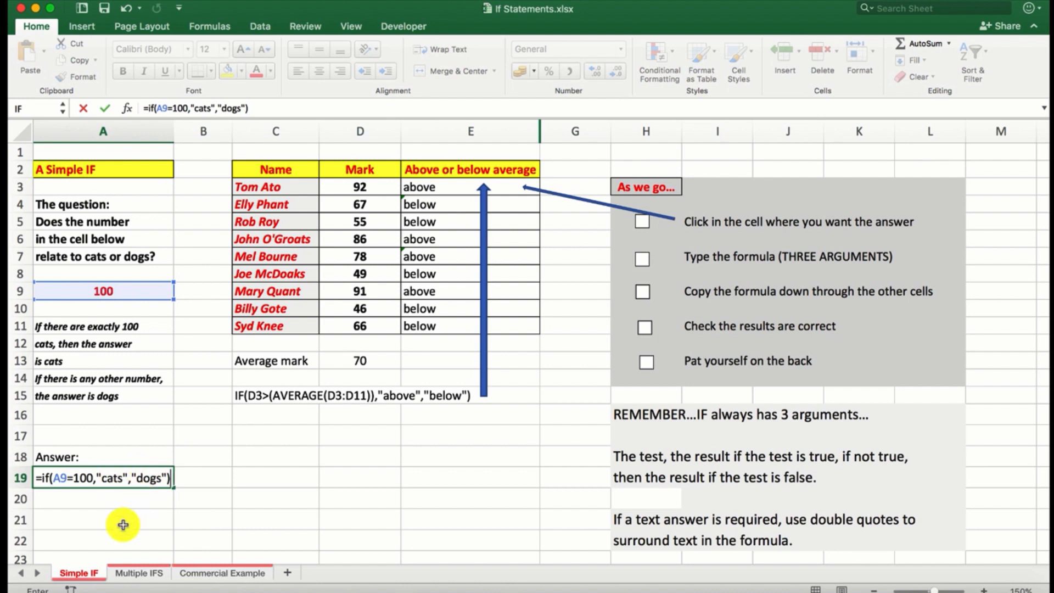
key(Return)
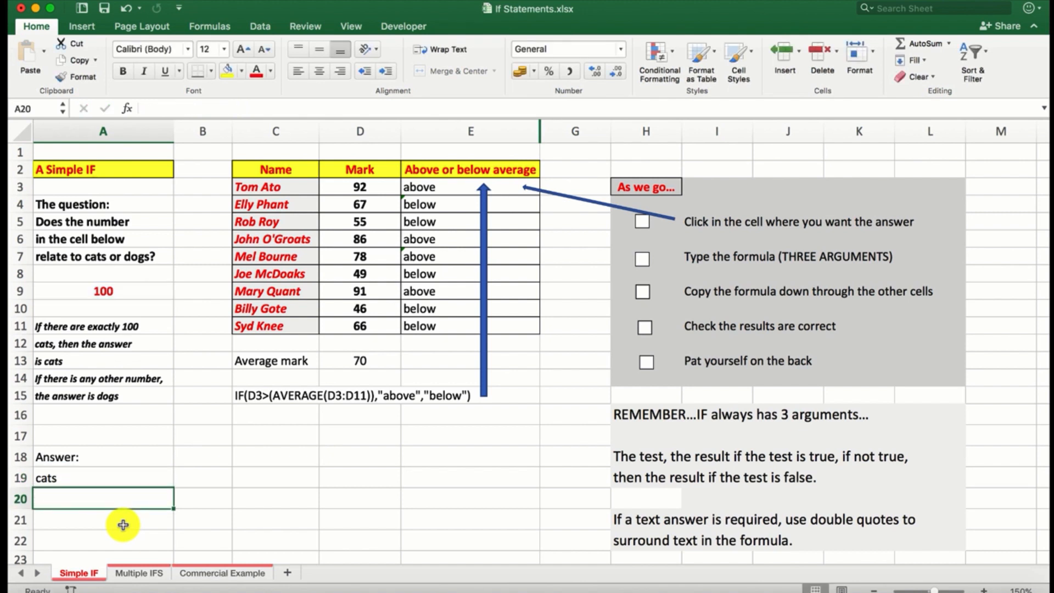
Test the cats-or-dogs formula by entering 105, 98 and finally 100 in cell A9
click(104, 292)
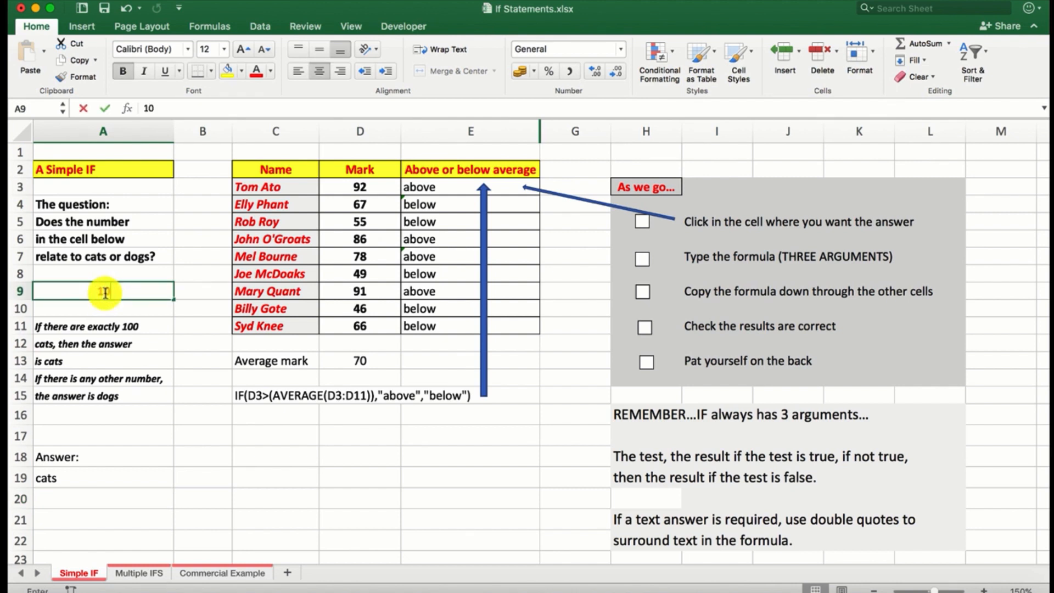
text(105)
key(Return)
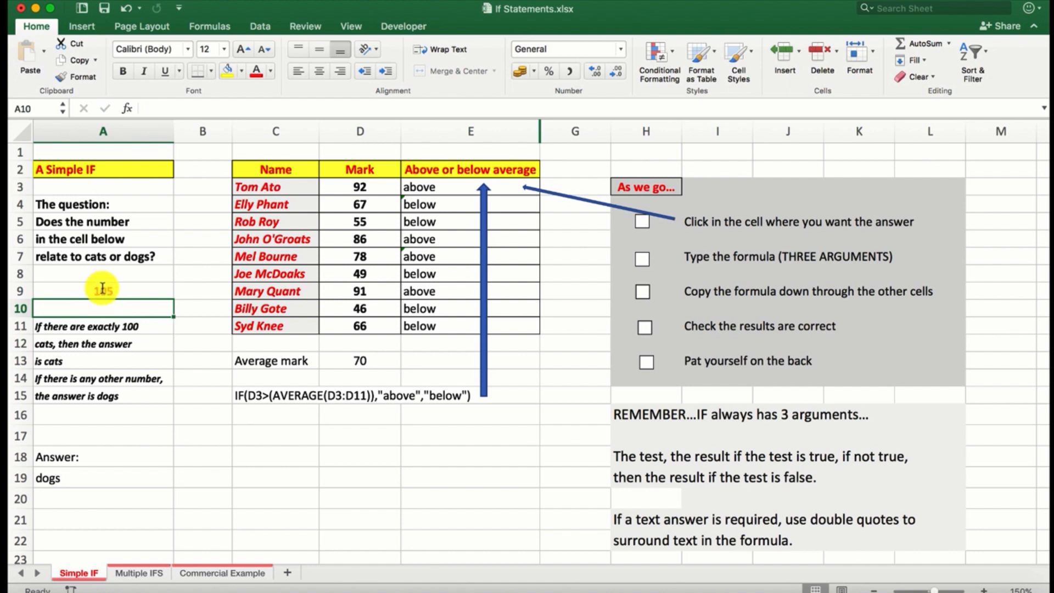
click(112, 305)
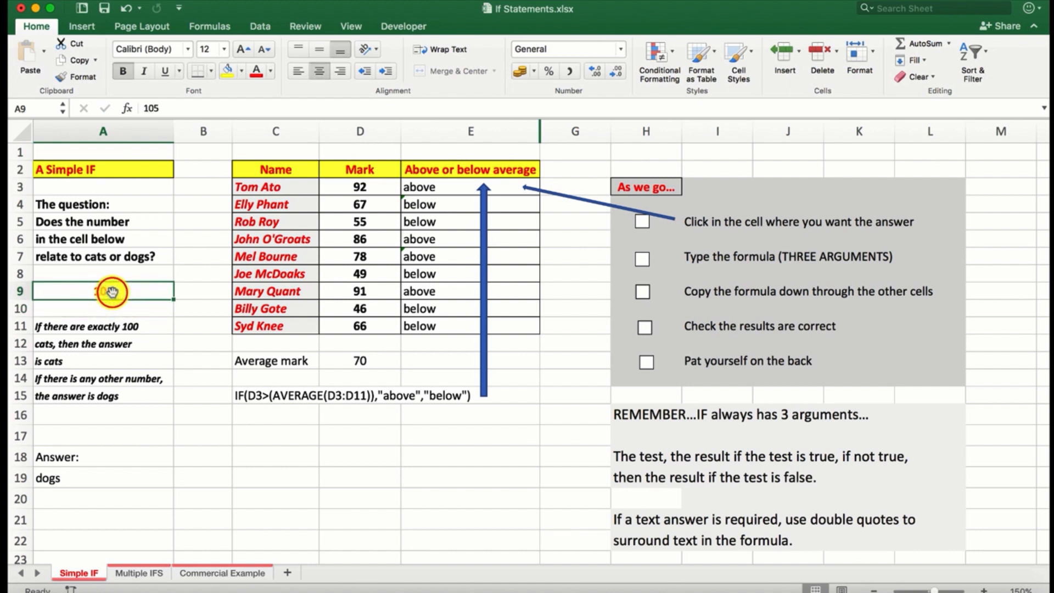
text(98)
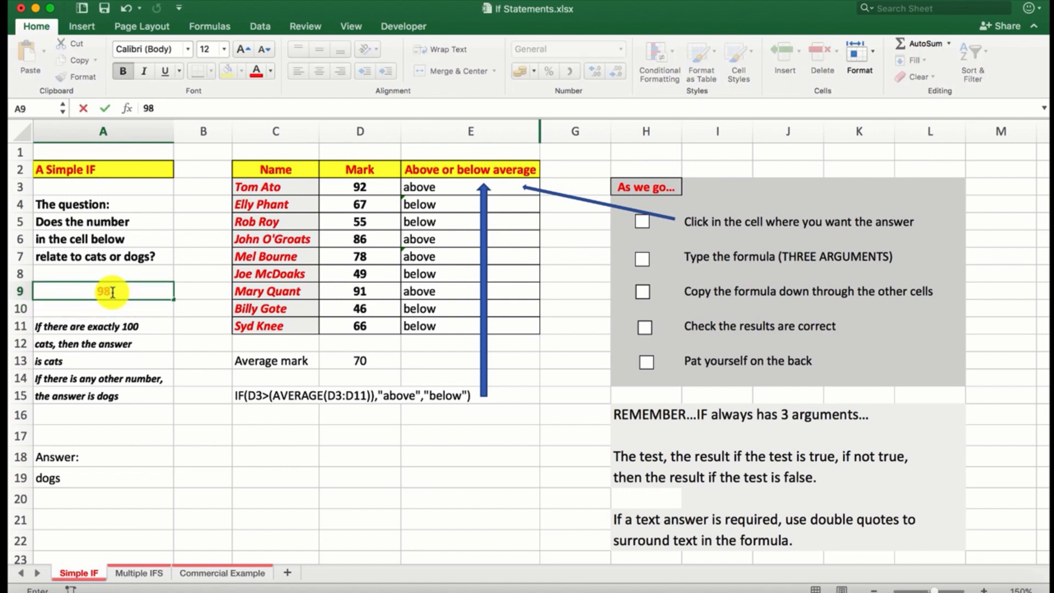
key(Return)
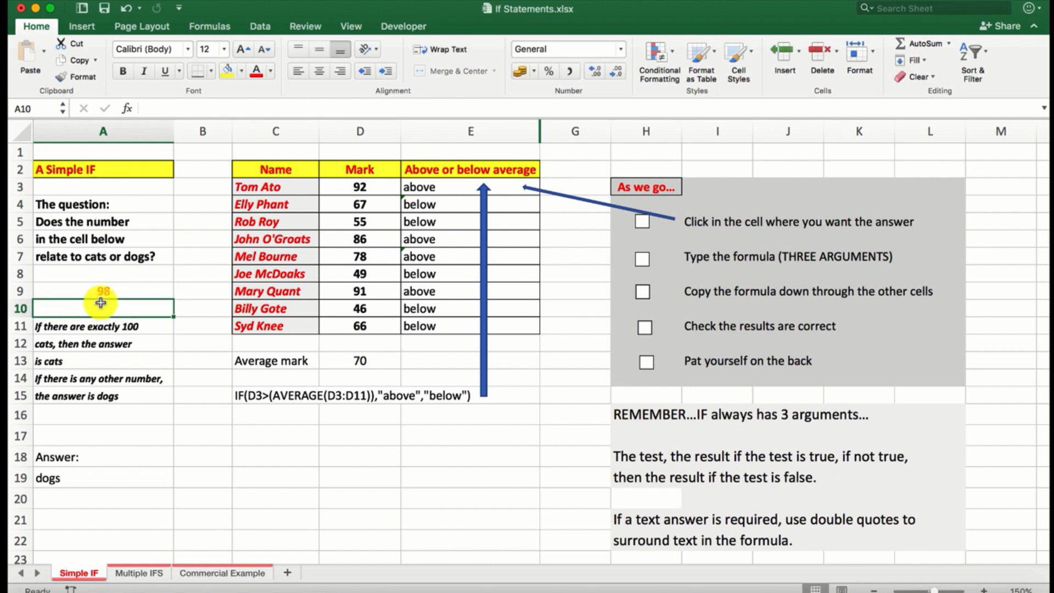
click(105, 290)
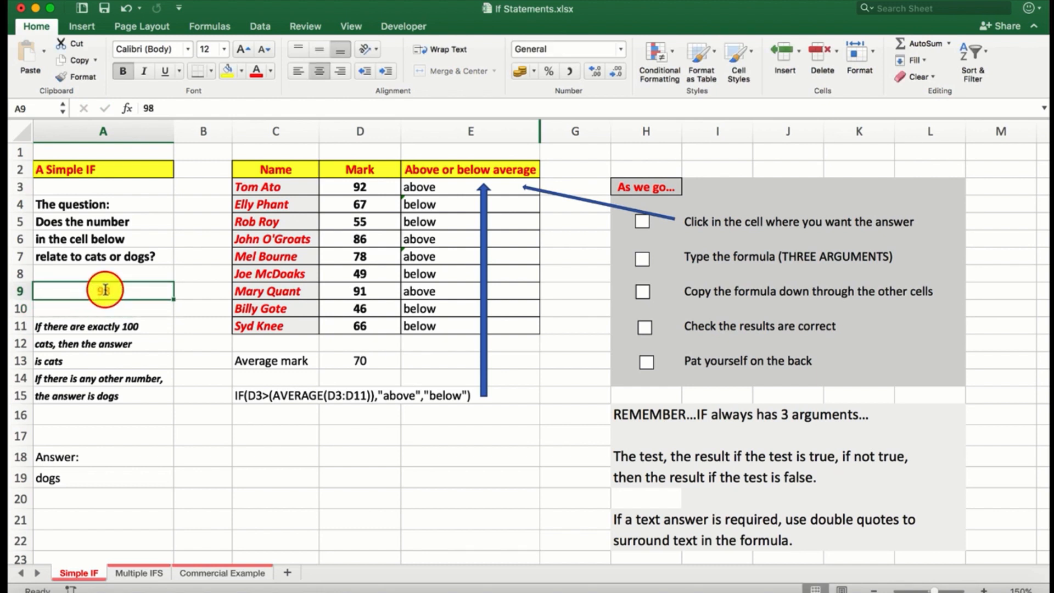
text(100)
key(Return)
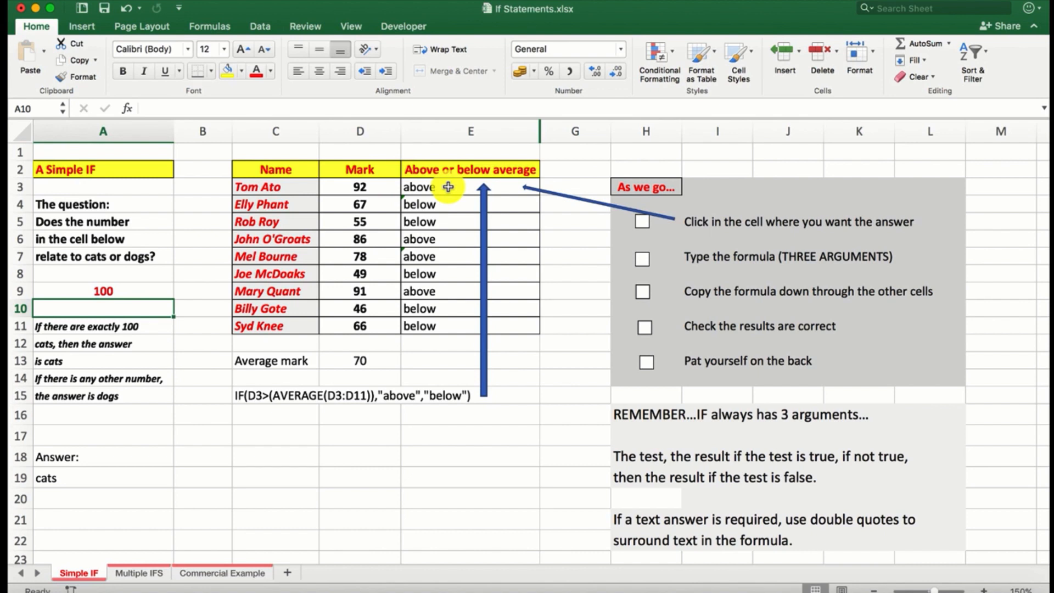
Select cell E3 to review its above/below average formula and tick the first two checklist items
click(643, 222)
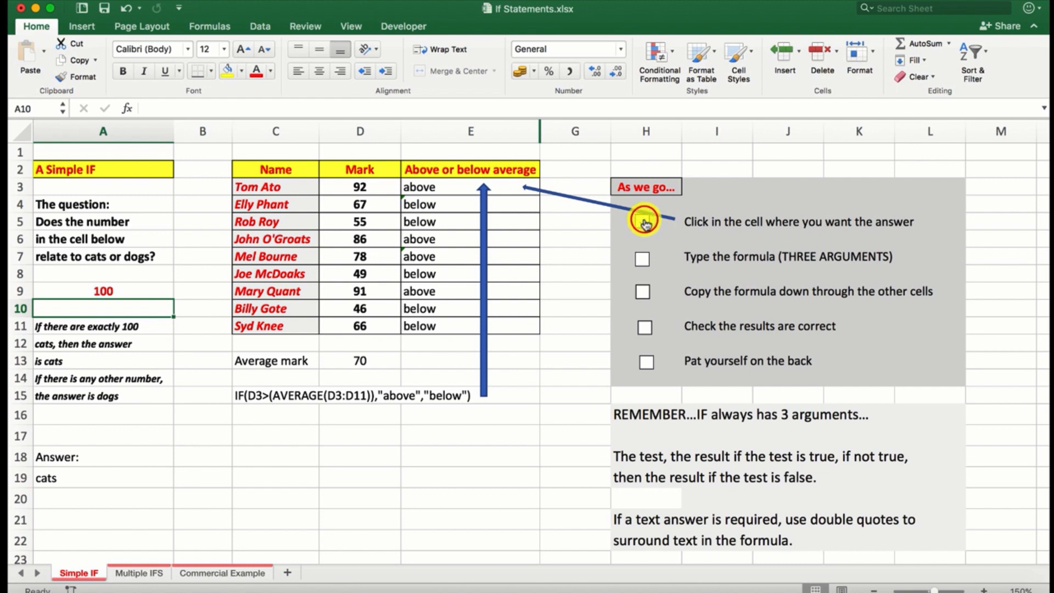
click(429, 187)
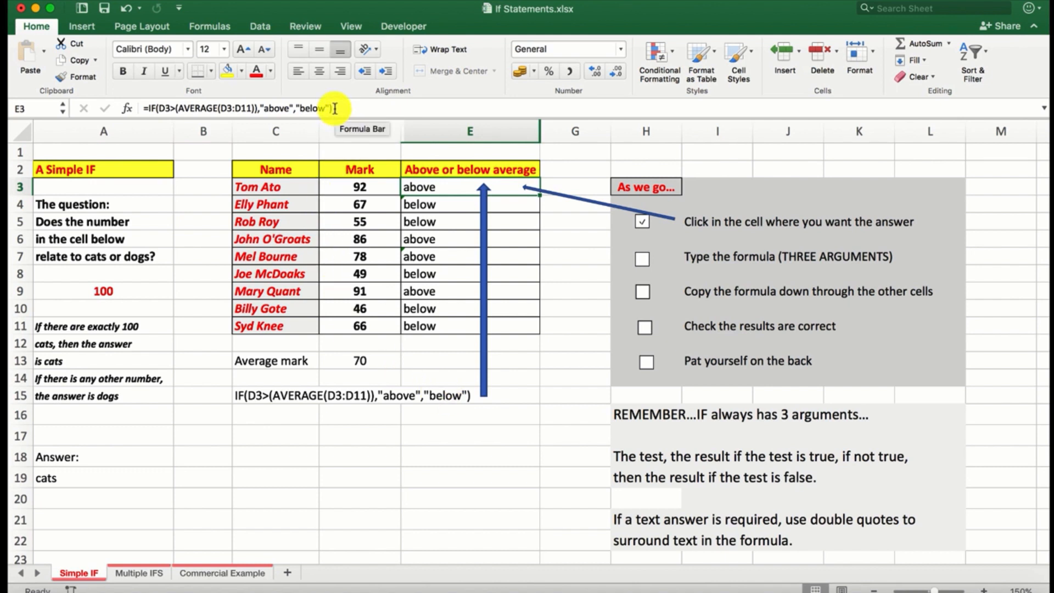
click(640, 260)
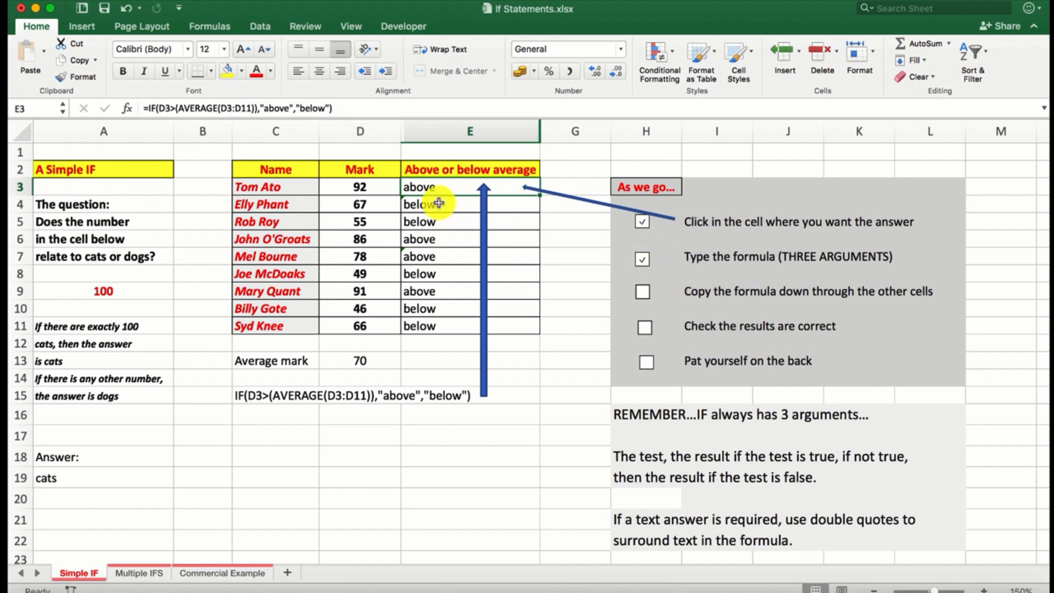
Clear the results in E4:E11 and copy the formula from E3 down through E11
drag(439, 204, 432, 326)
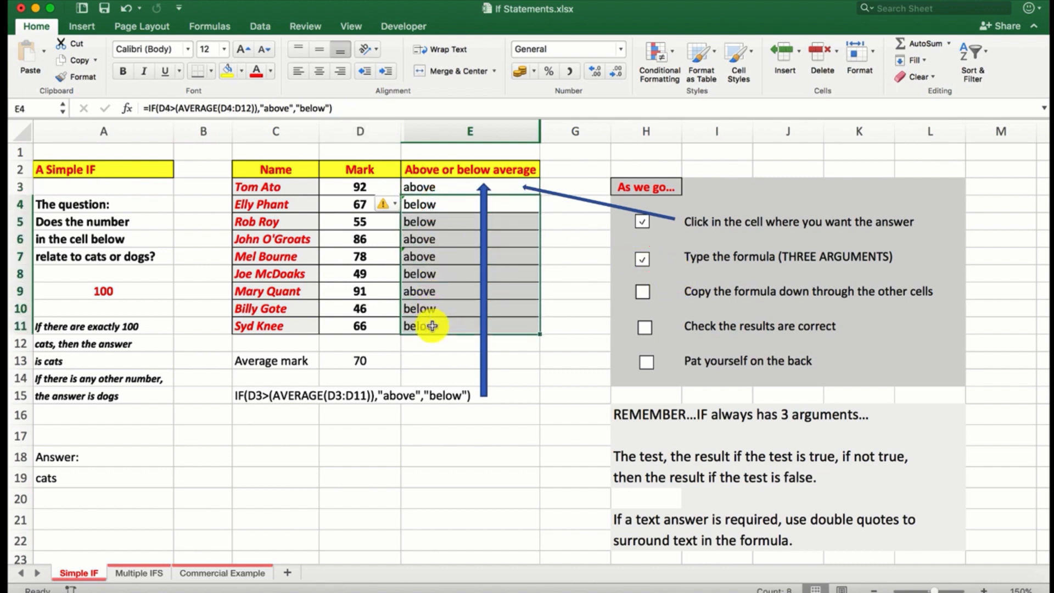
key(super+z)
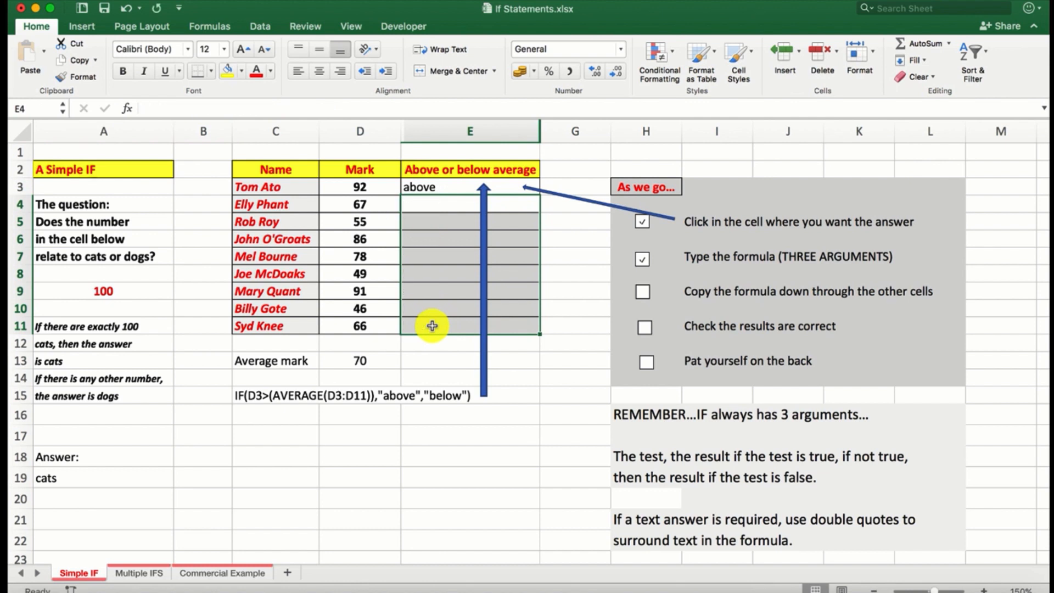
click(490, 188)
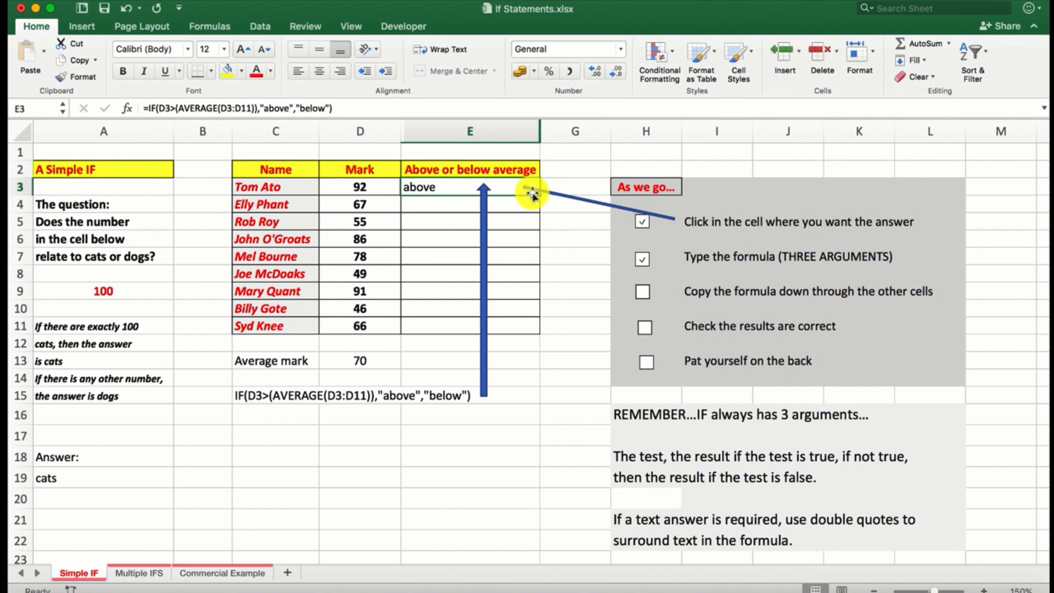
drag(538, 195, 545, 327)
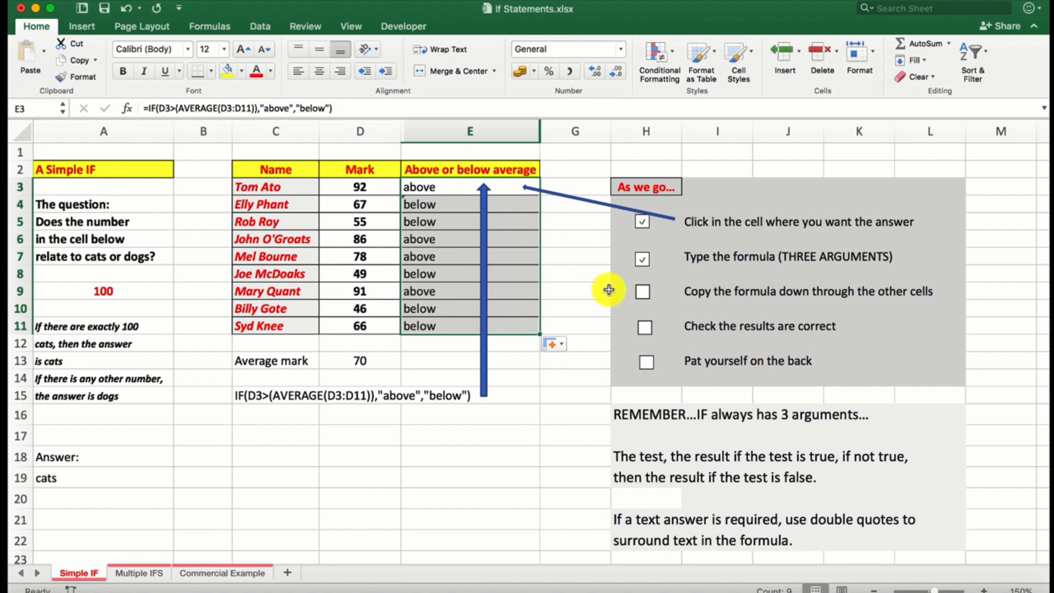
Tick the checklist items for copying the formula down and checking the results
click(643, 293)
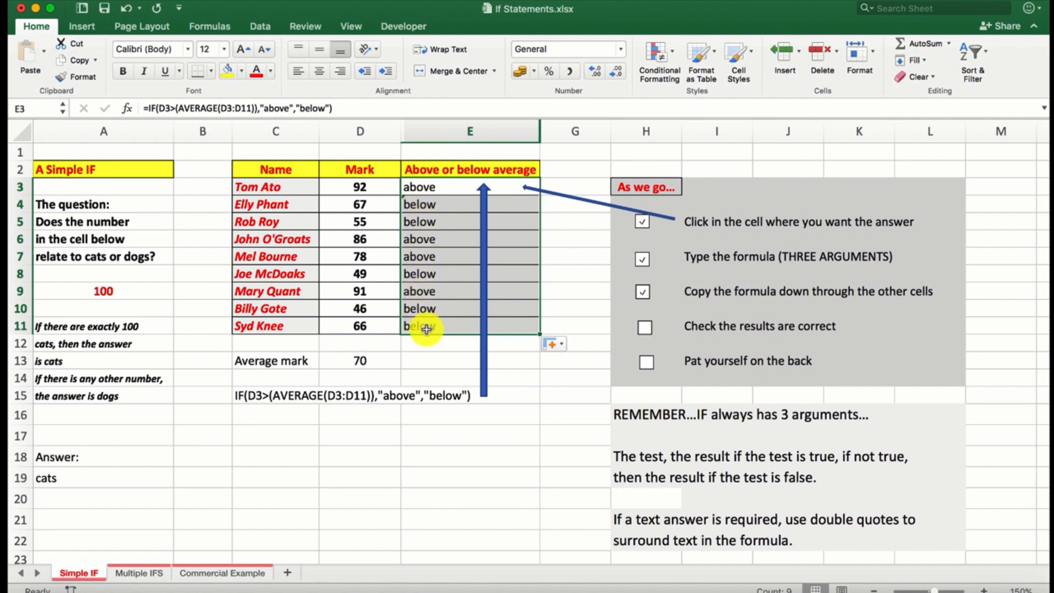
click(645, 328)
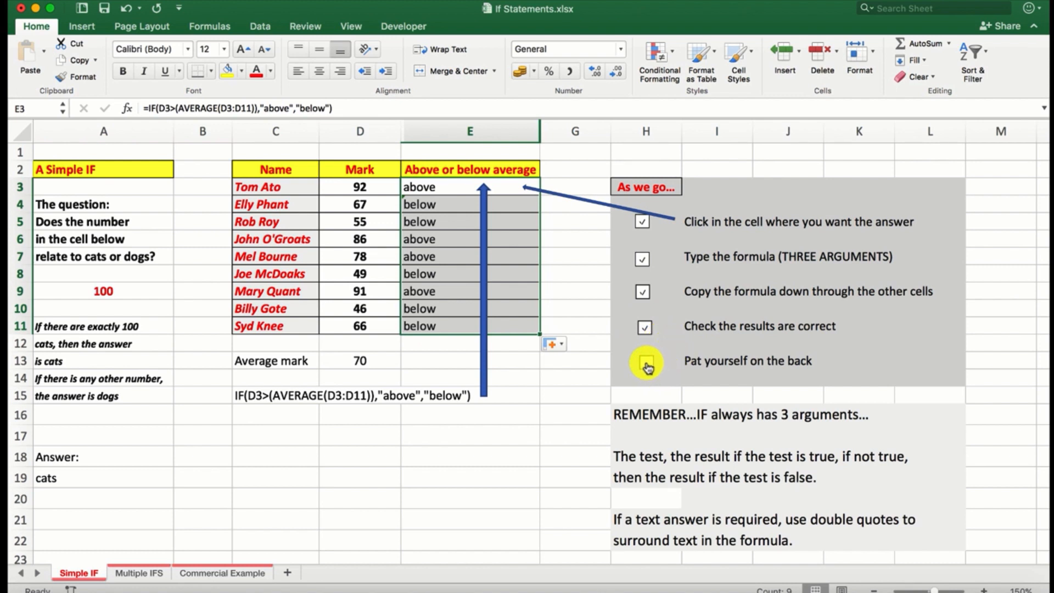
Set the mark in D8 to 98 and select the average mark in D13 to inspect it
click(354, 275)
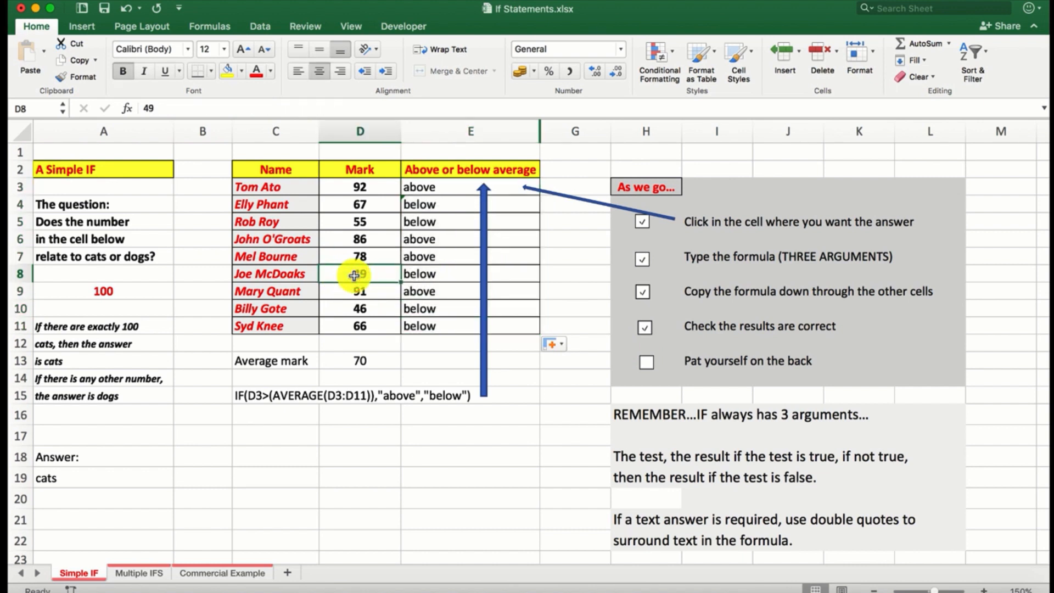
text(98)
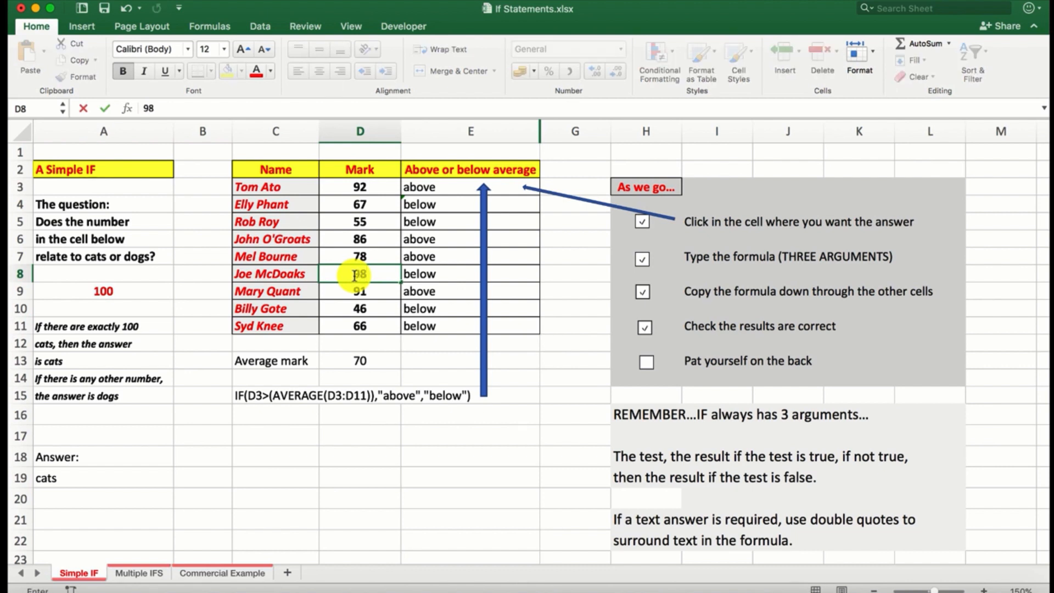
key(Return)
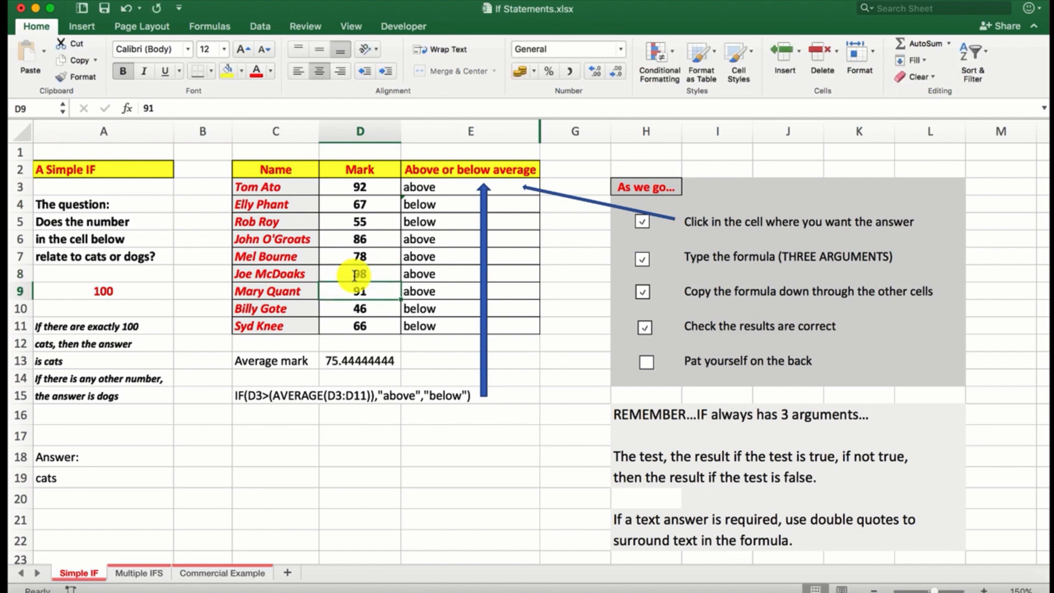
click(369, 360)
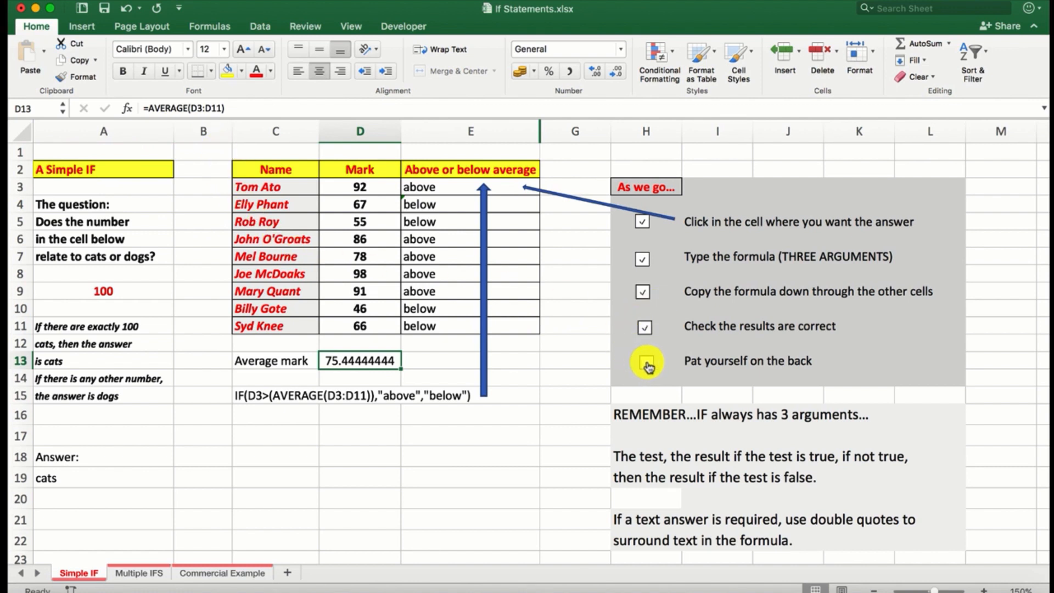
Set the mark in D8 to 45 and tick the "Pat yourself on the back" checklist item
click(366, 272)
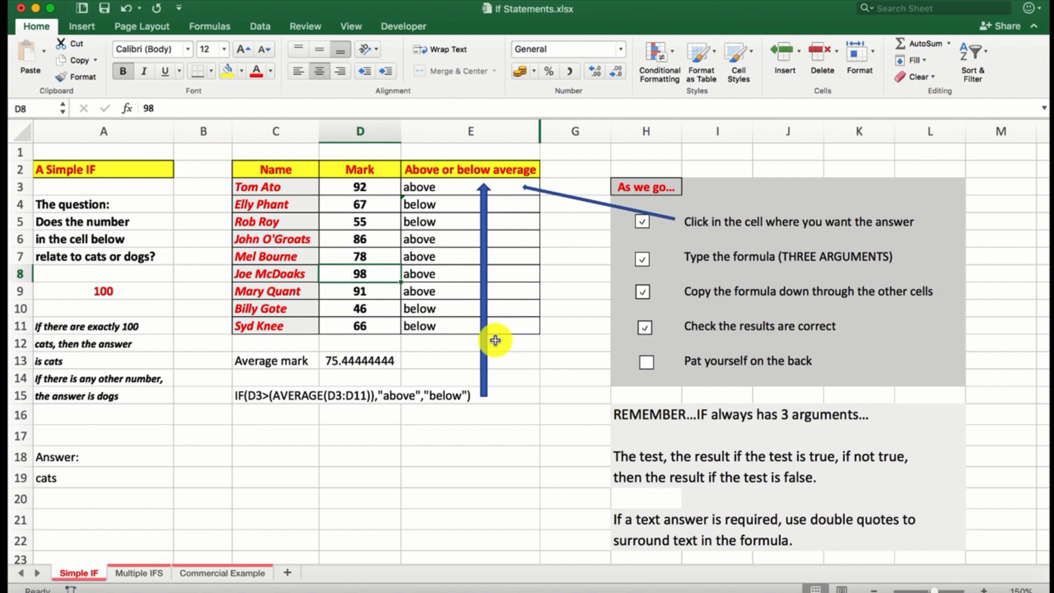
text(45)
key(Return)
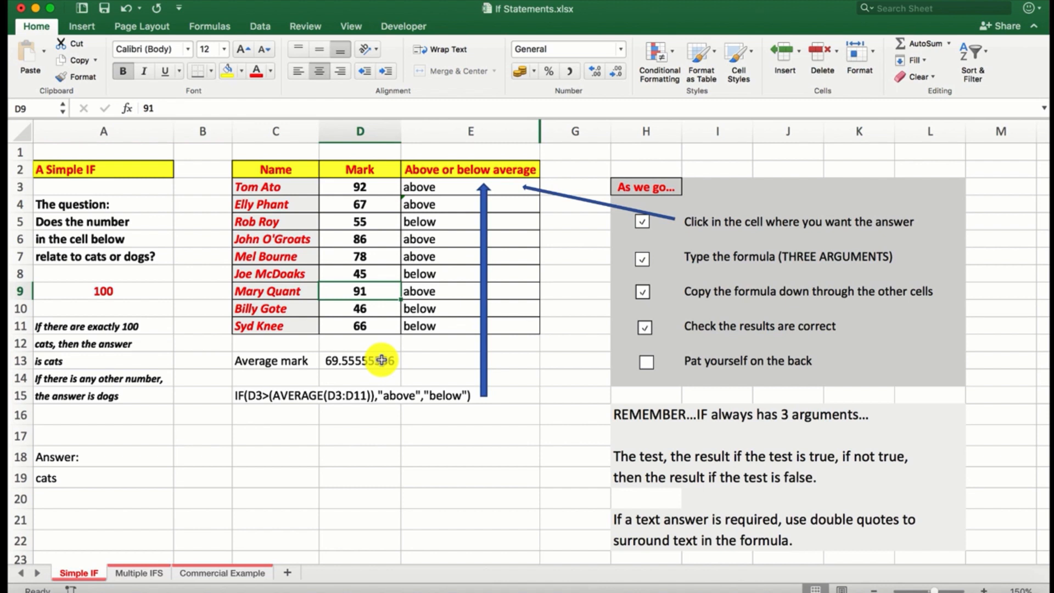
click(647, 363)
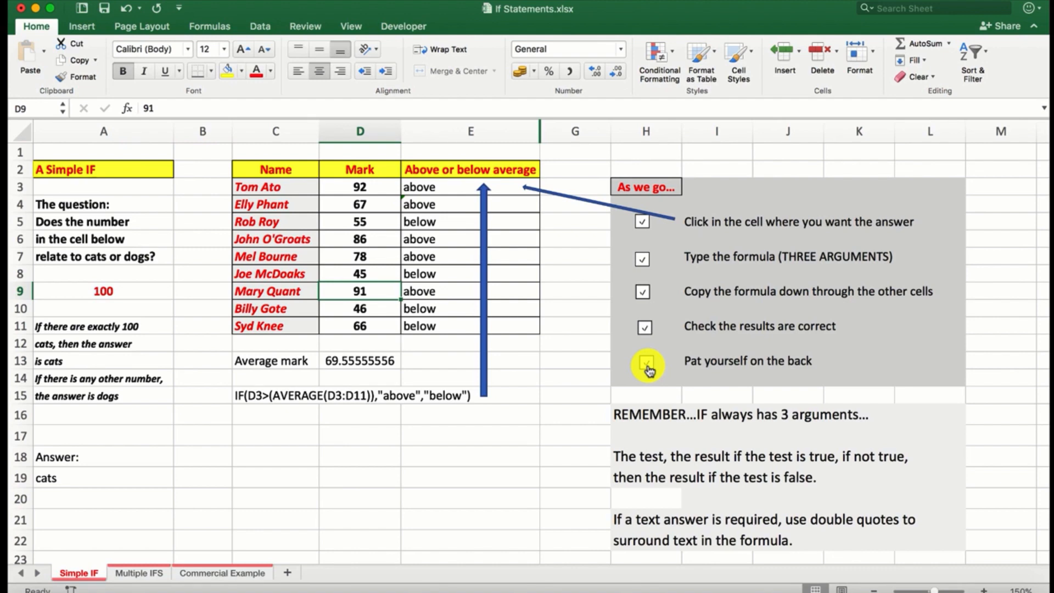
Open the Multiple IFS worksheet
click(141, 574)
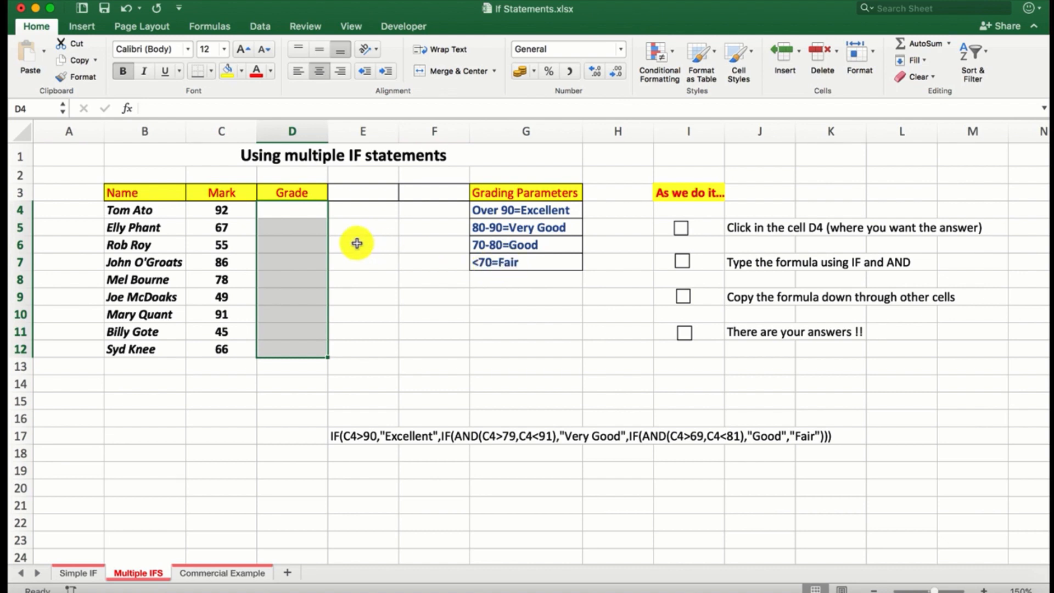
Convert the nested IF text in E17 into a working formula with a leading equals sign and move it to Grade cell D4
click(366, 437)
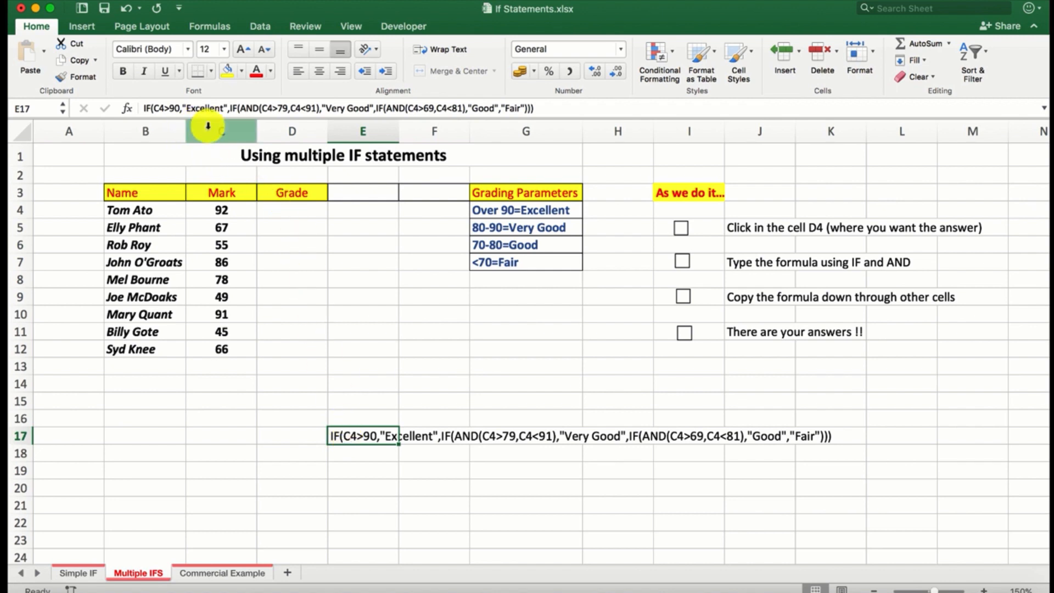
click(144, 107)
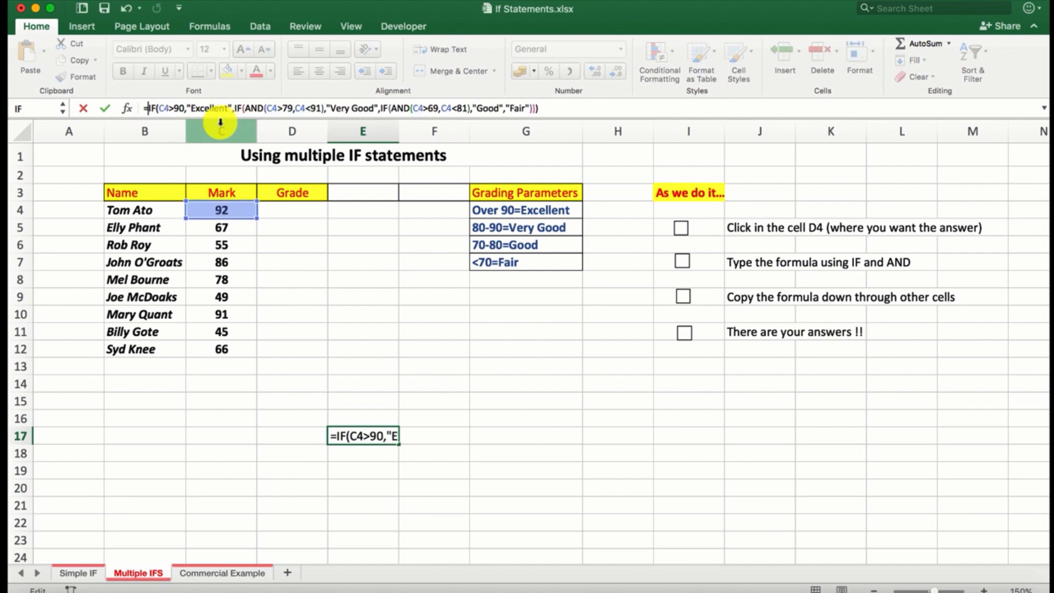
key(Return)
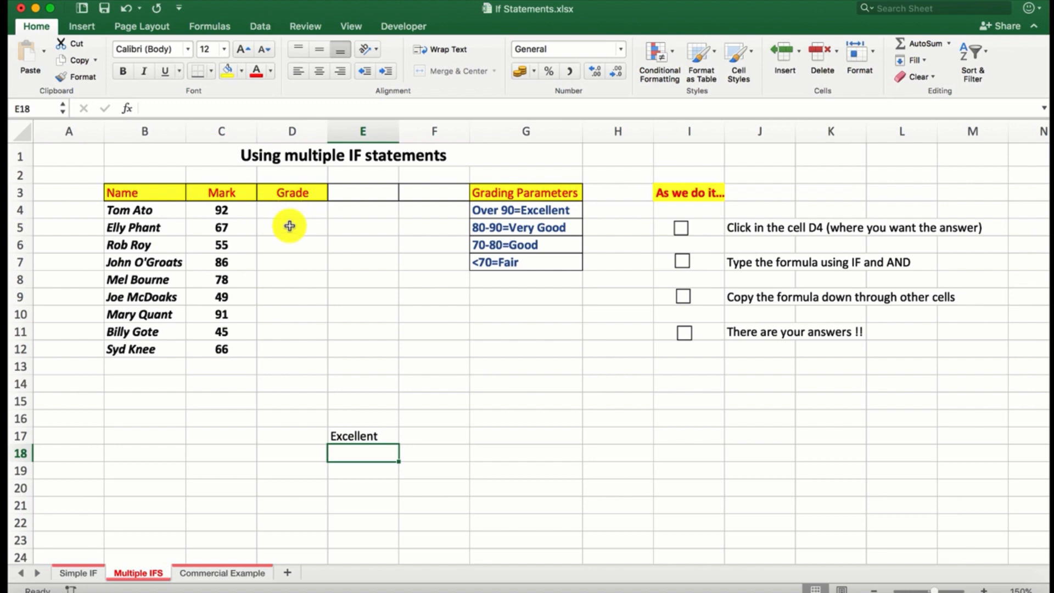
click(362, 436)
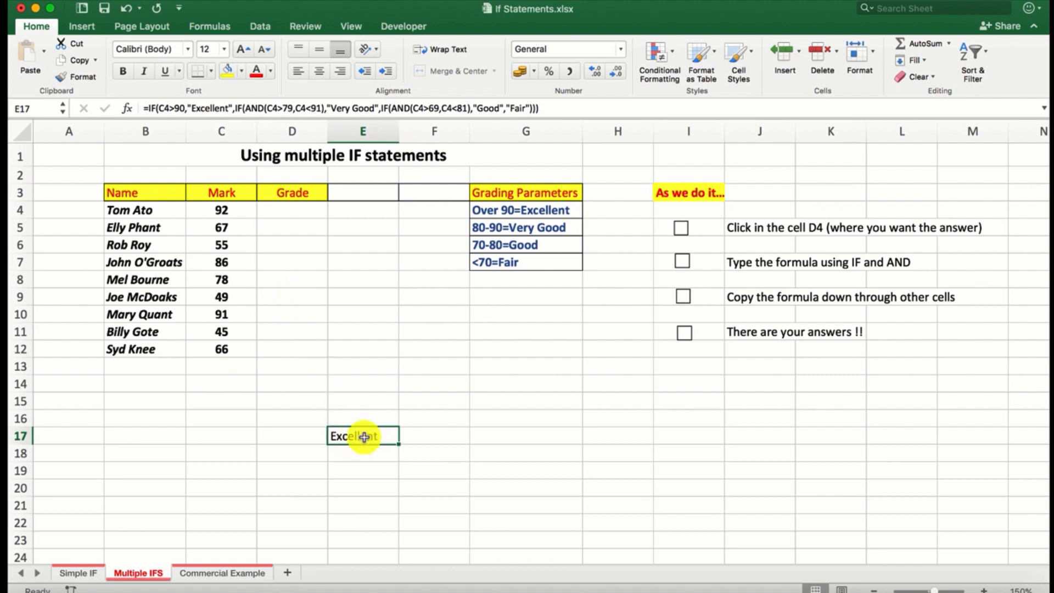
drag(364, 425, 270, 209)
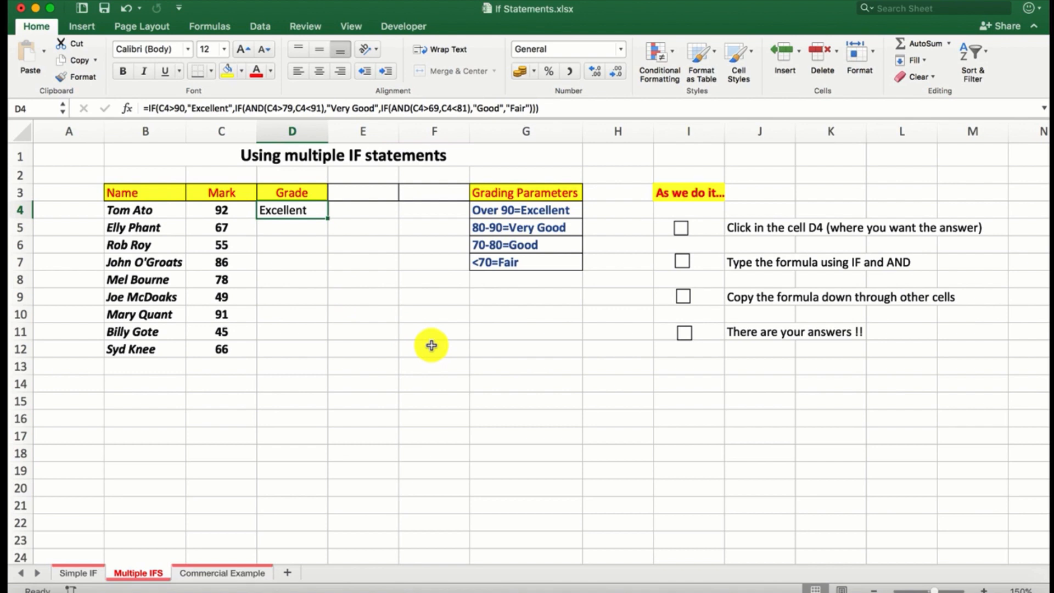
Tick the checklist items for choosing cell D4 and typing the formula, and copy the D4 grade formula down through D12
click(682, 228)
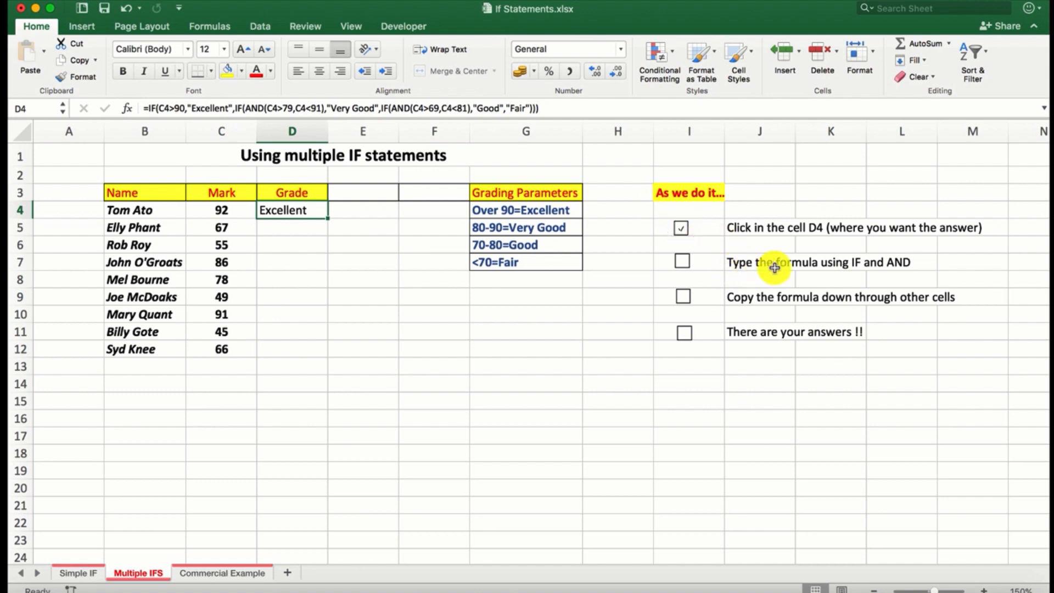
click(681, 263)
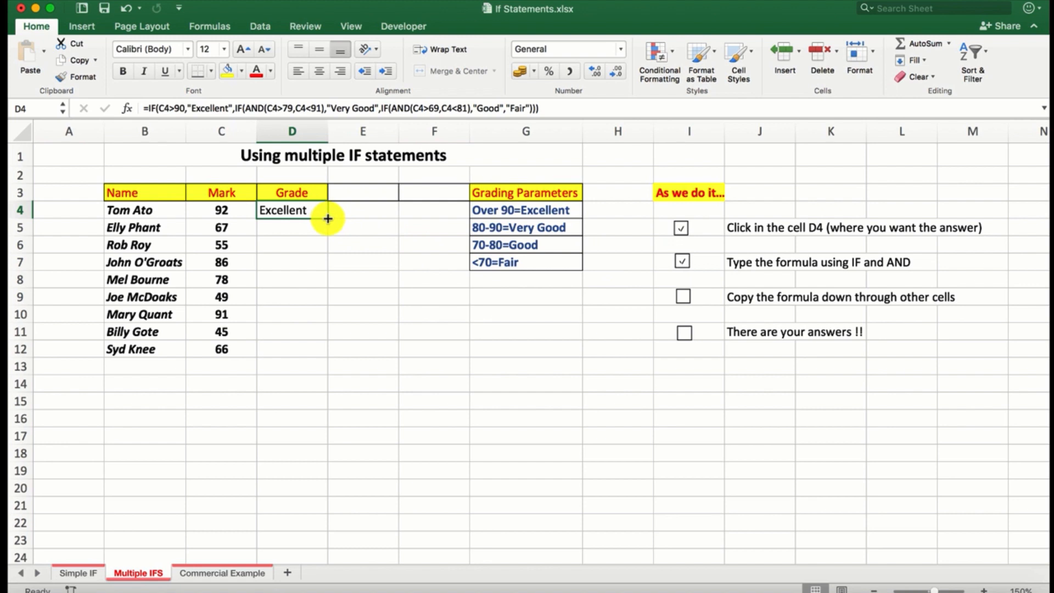
drag(327, 219, 322, 365)
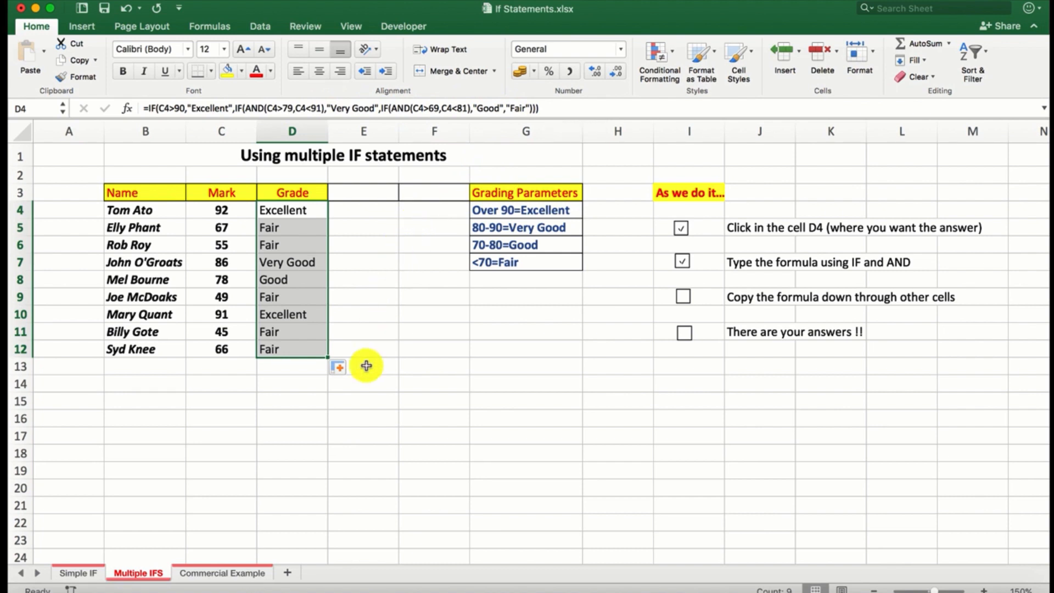
Open the Commercial Example worksheet and inspect the Week 1 formulas for the Sales Manager action in E3 and General Manager action in F3
click(221, 572)
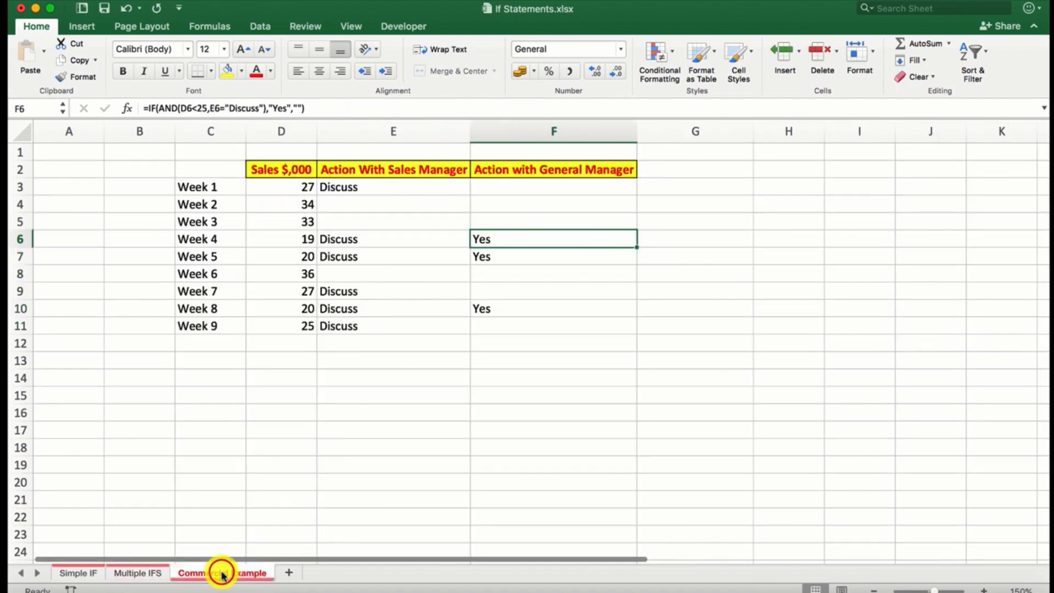
click(340, 188)
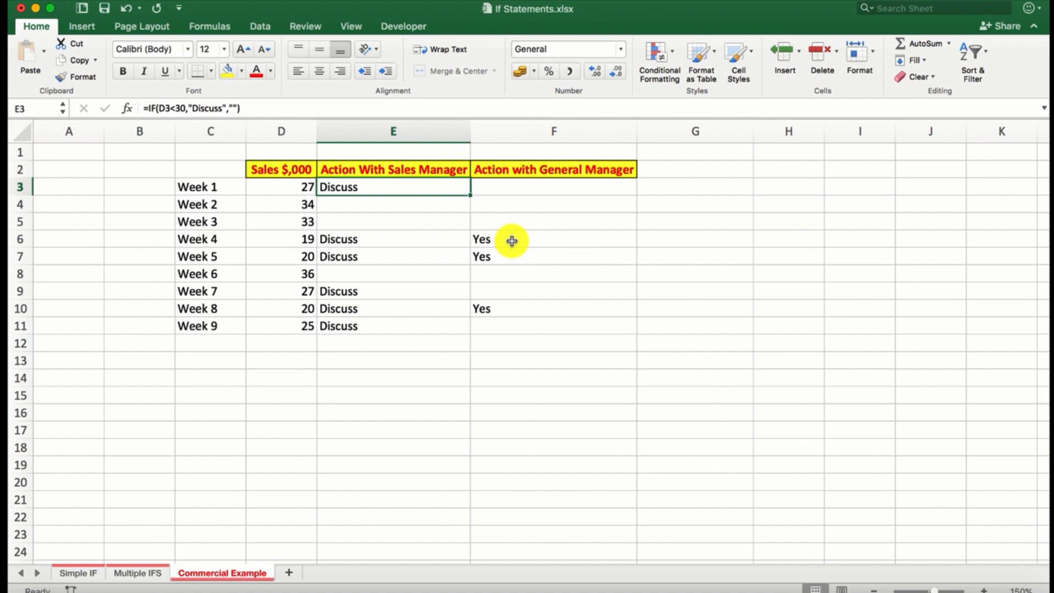
click(523, 187)
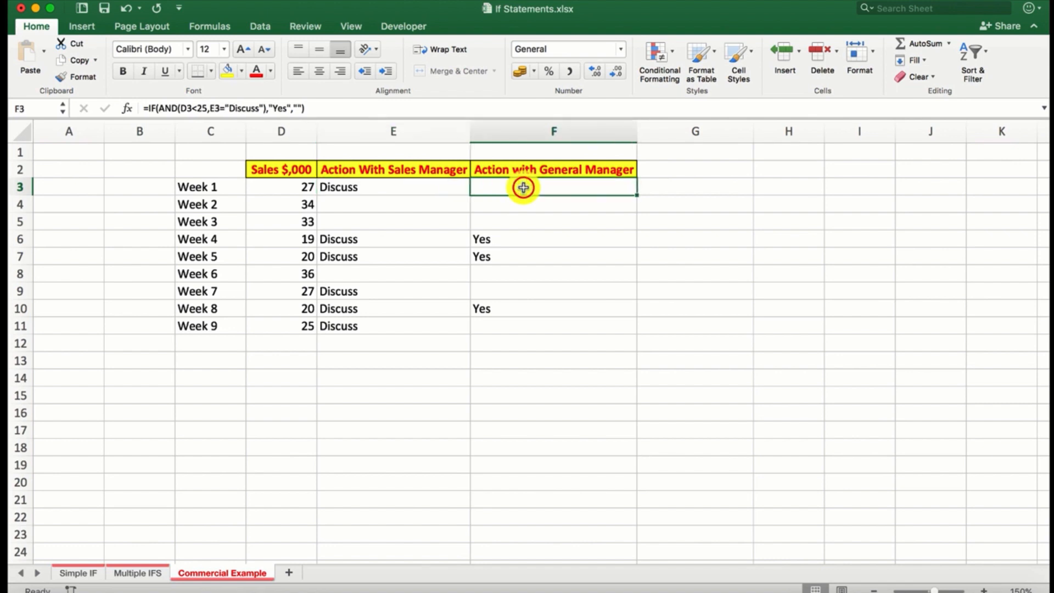